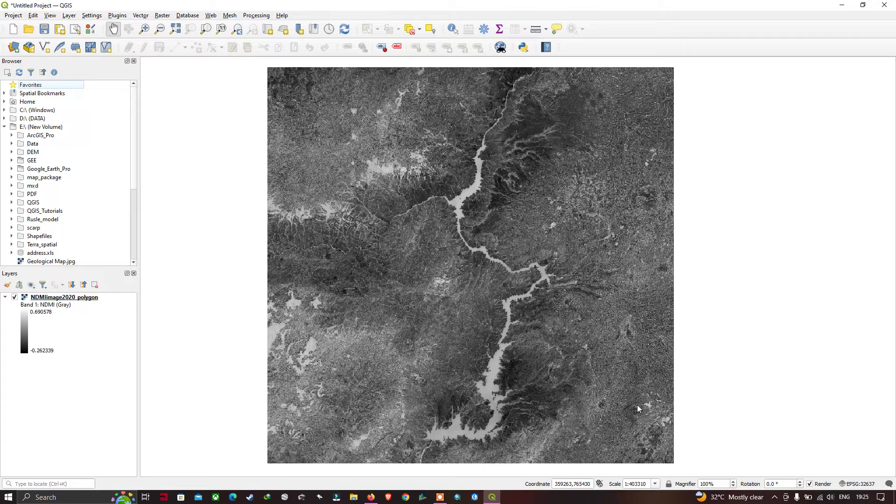
# - Delete the NDMIimage2020_polygon raster layer from the Layers panel
pyautogui.hotkey('ctrl', 'd')
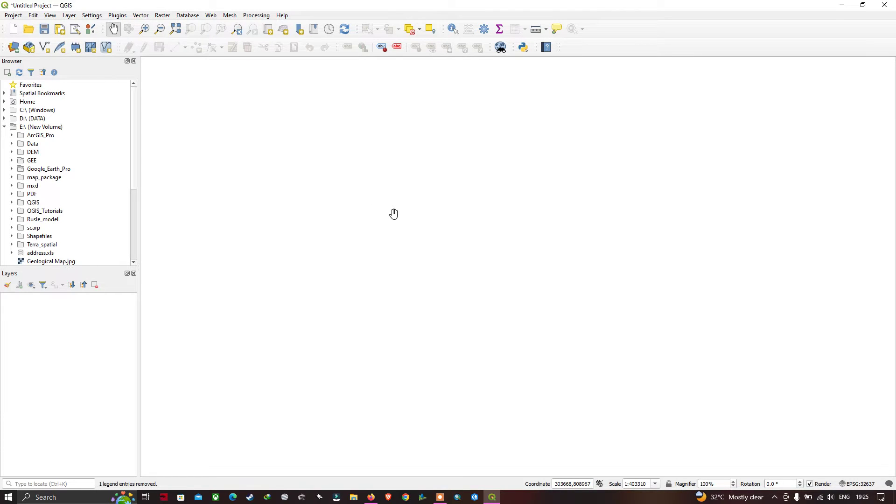
# - Add E:\GEE\NDMIimage2020_polygon.tif to the map as a raster layer
pyautogui.click(70, 15)
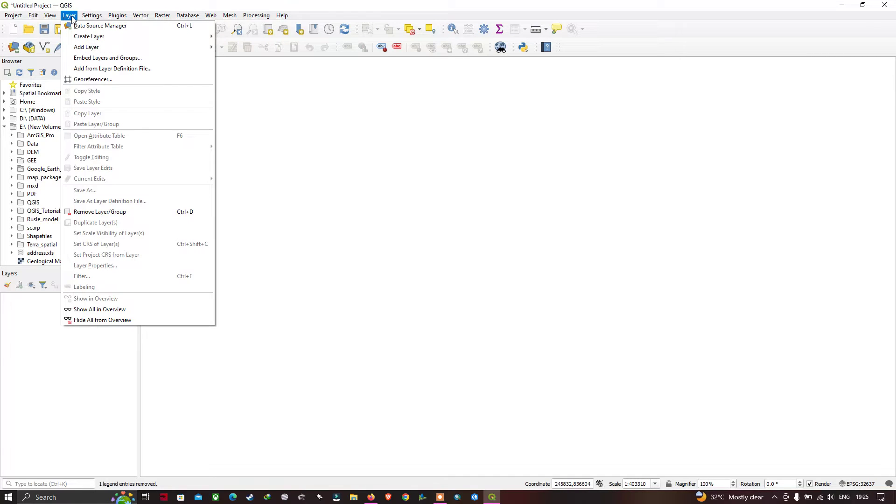
pyautogui.moveTo(92, 48)
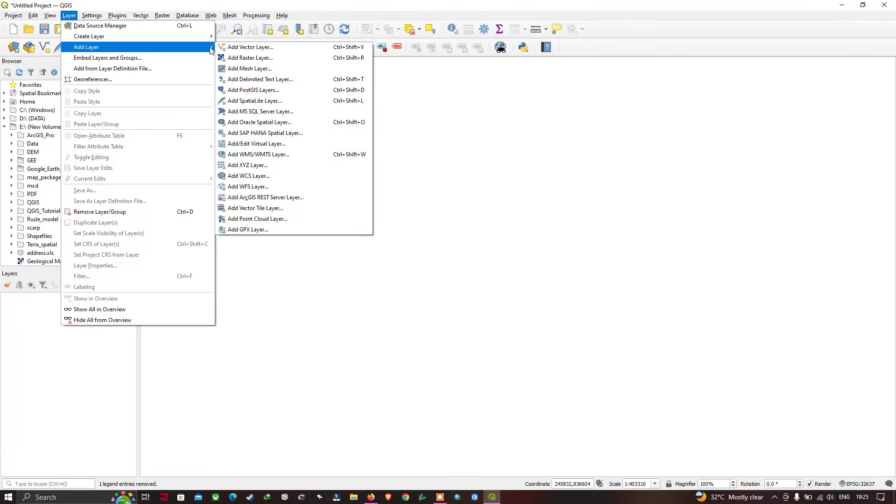
pyautogui.click(245, 58)
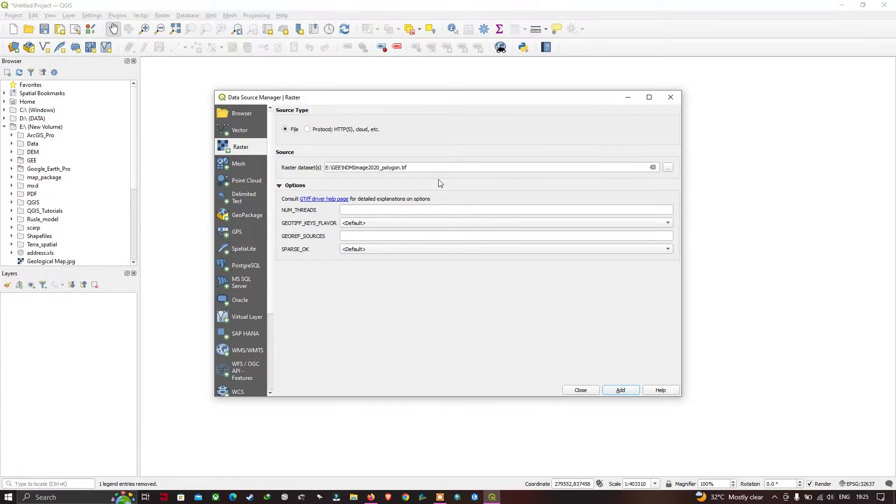
pyautogui.click(668, 171)
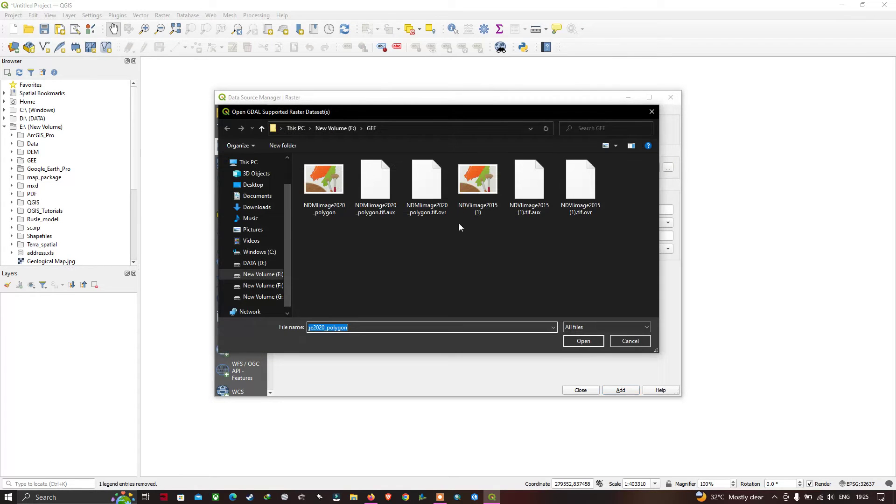
pyautogui.click(355, 225)
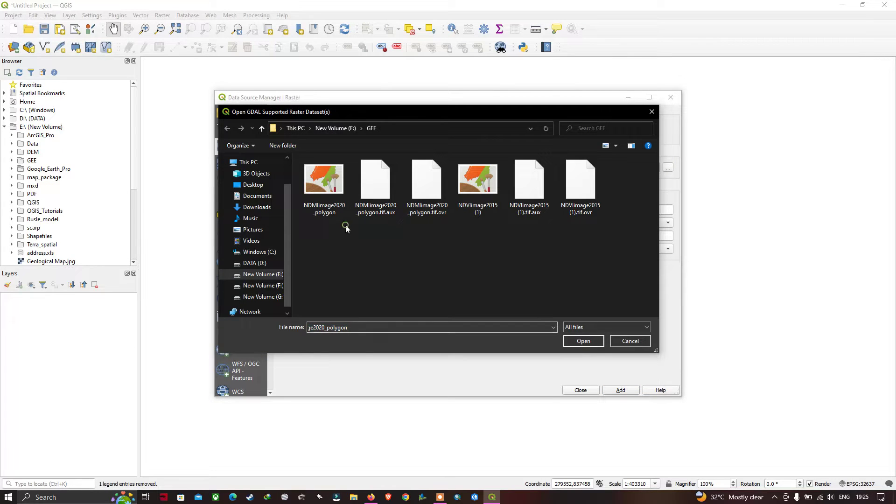
pyautogui.click(330, 203)
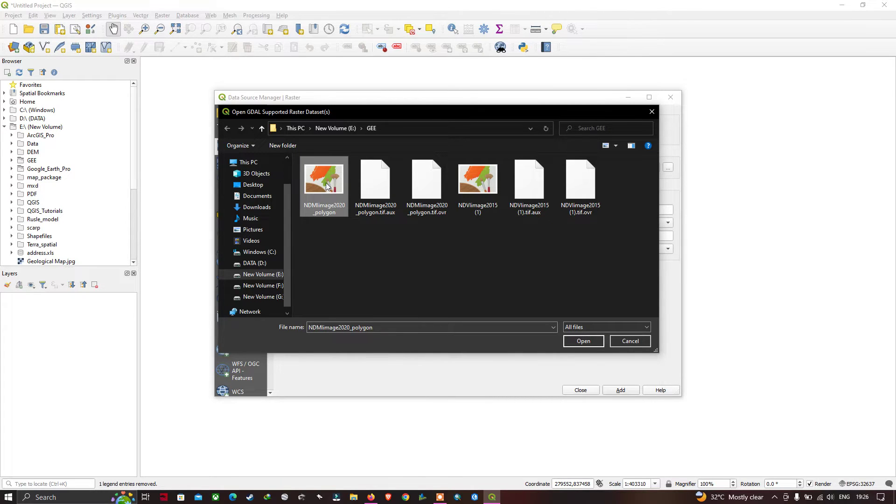
pyautogui.click(584, 341)
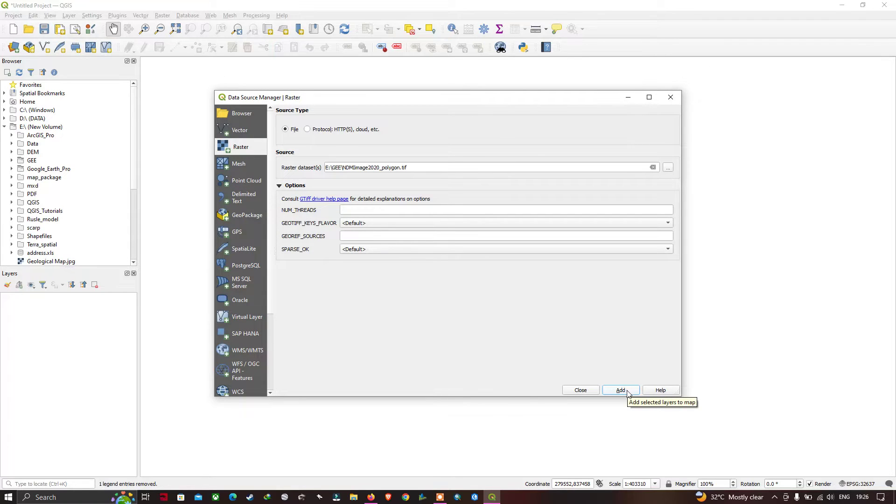
pyautogui.click(624, 391)
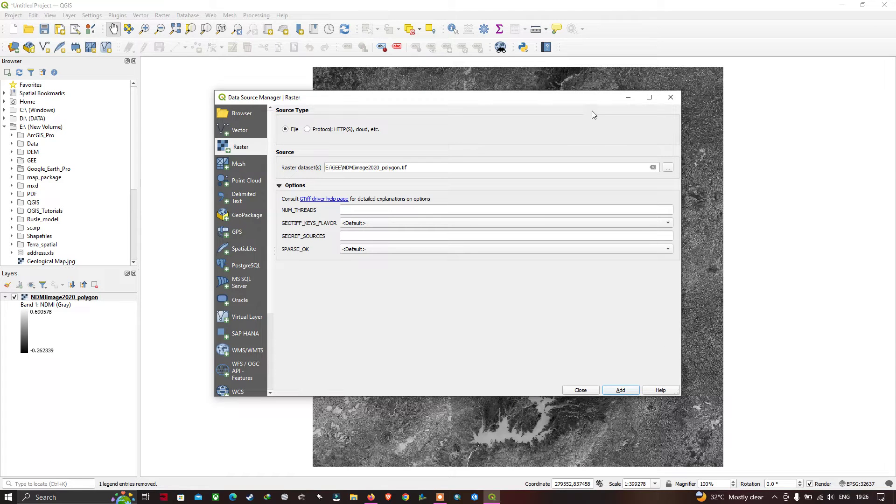
pyautogui.click(671, 97)
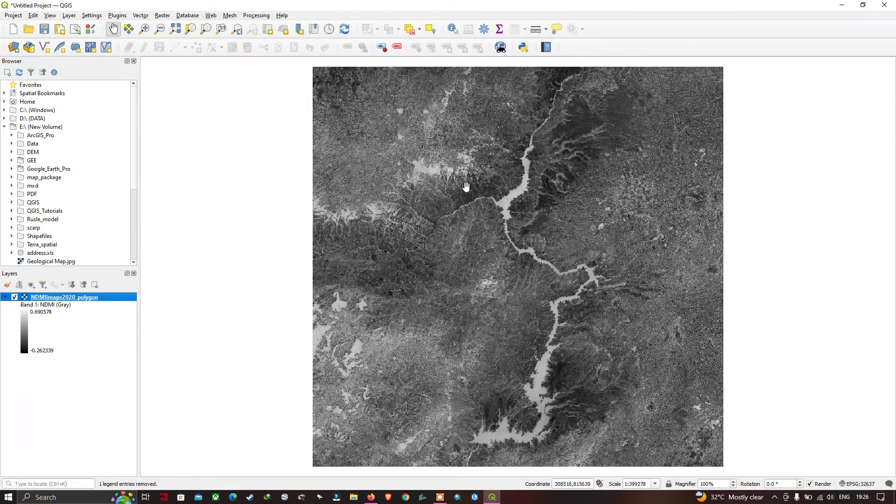
# - Pan the raster slightly left and expand the E: drive in the Browser panel
pyautogui.moveTo(568, 192); pyautogui.dragTo(527, 194)
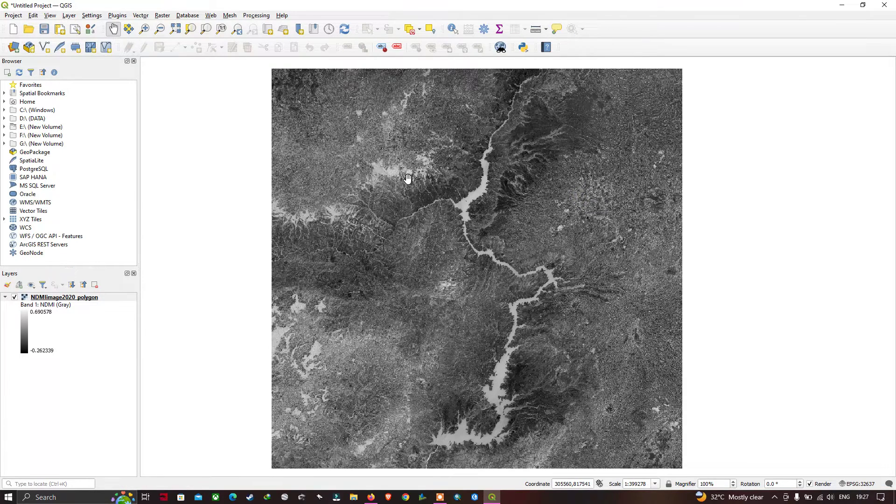
pyautogui.moveTo(377, 186); pyautogui.dragTo(368, 185)
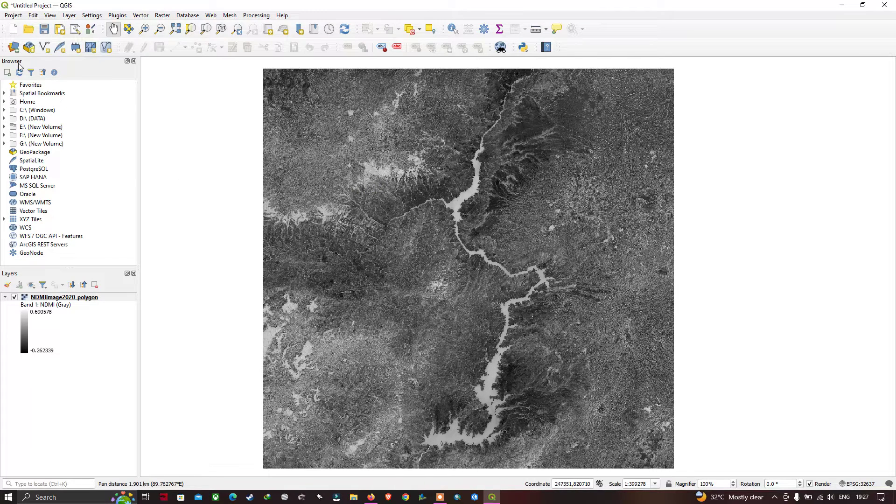
pyautogui.click(4, 128)
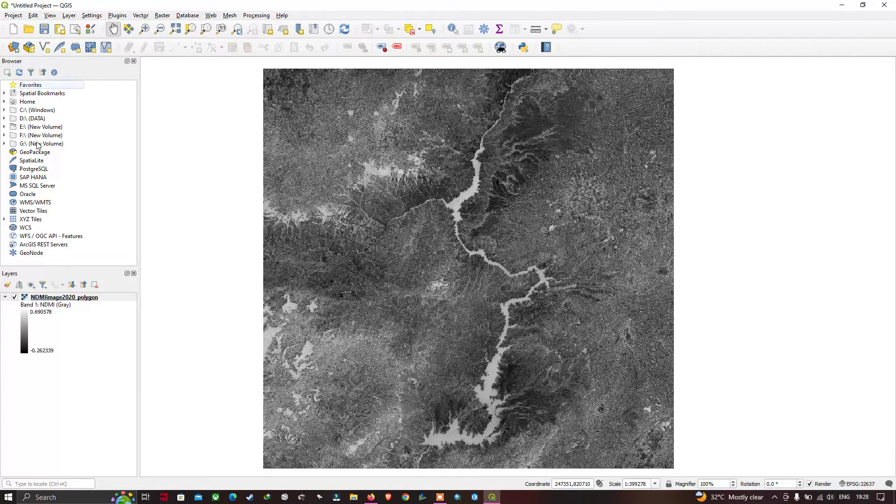
pyautogui.click(4, 127)
pyautogui.click(3, 127)
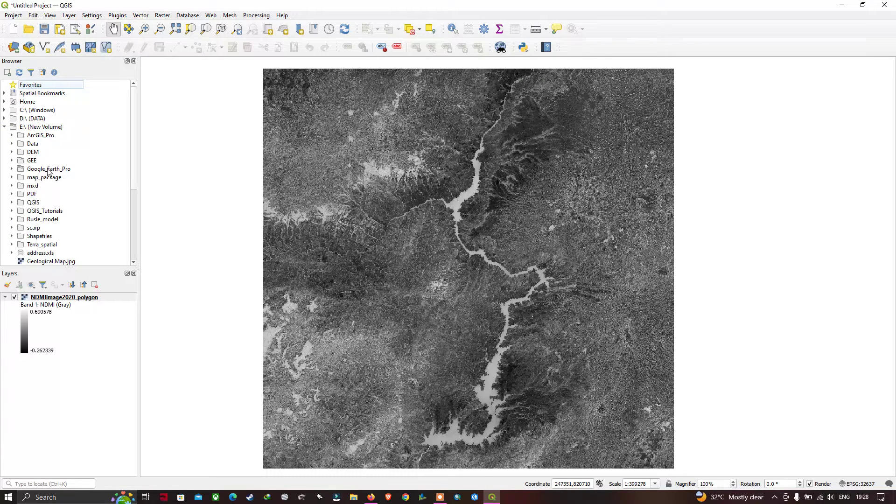
# - Expand the GEE folder and select NDVIimage2015 (1).tif, the .ovr file and NDMIimage2020_polygon.tif
pyautogui.click(11, 160)
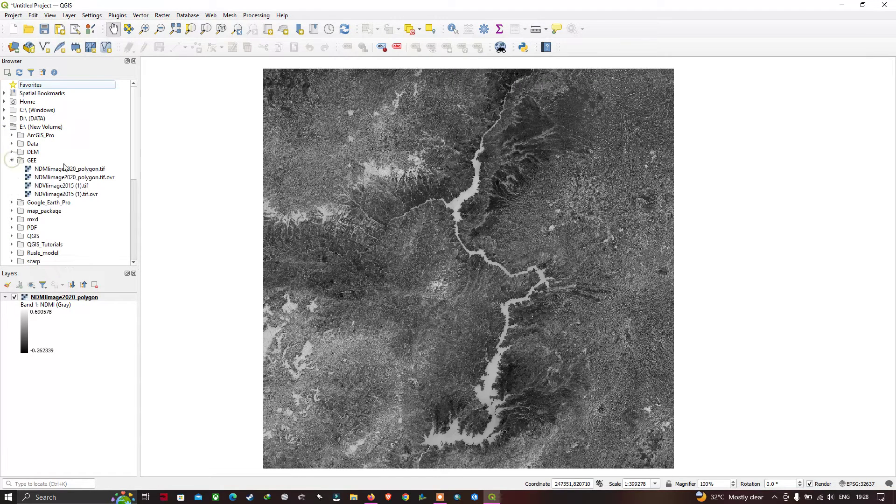
pyautogui.click(58, 187)
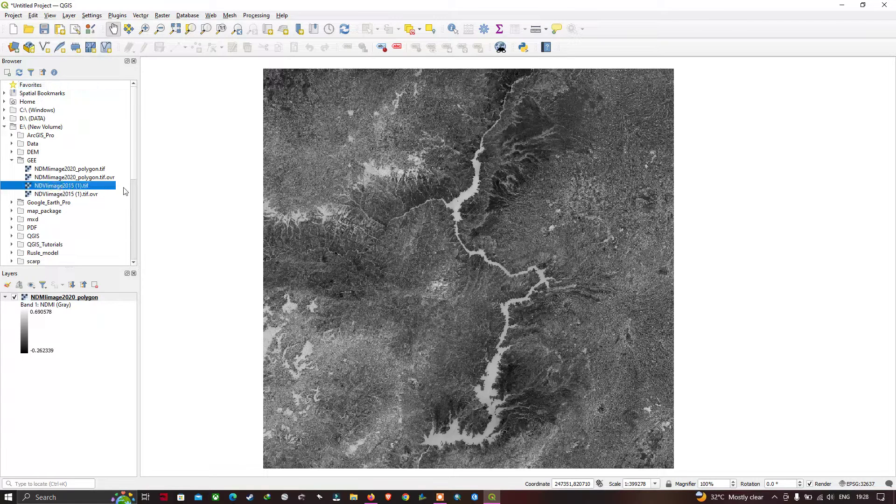
pyautogui.click(59, 178)
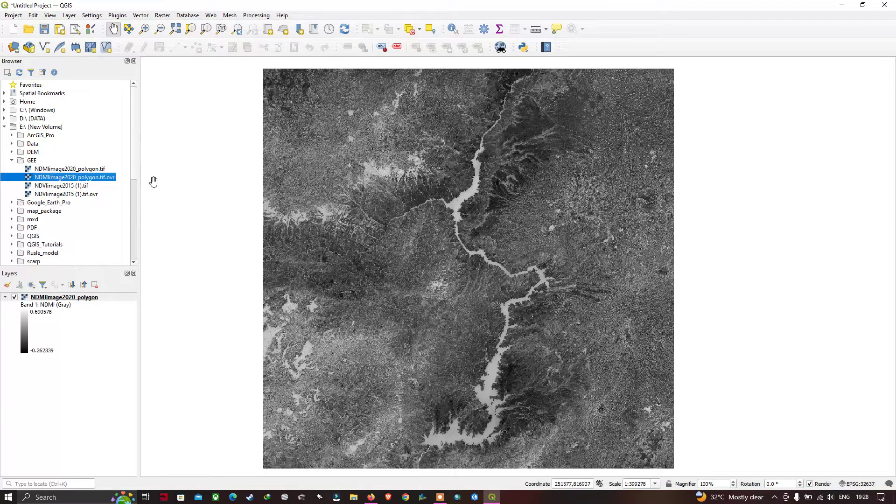
pyautogui.click(59, 169)
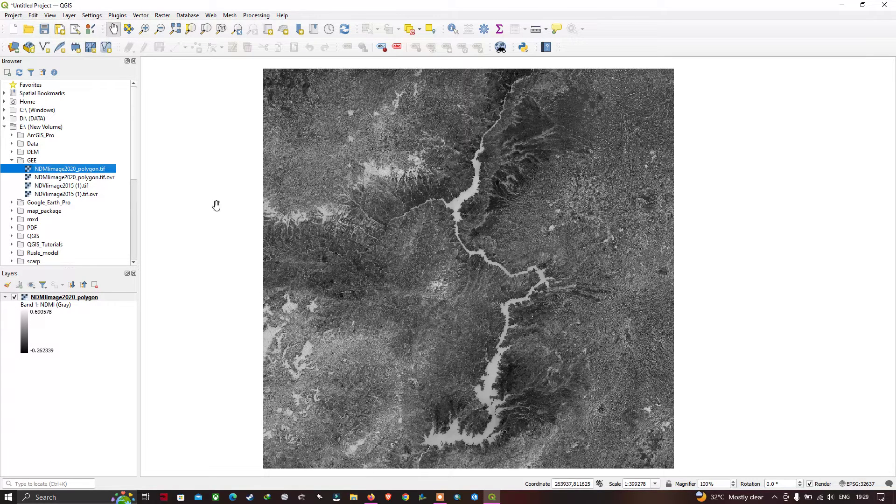
# - Add NDMIimage2020_polygon.tif again from the Browser and hide the lower duplicate layer
pyautogui.doubleClick(58, 169)
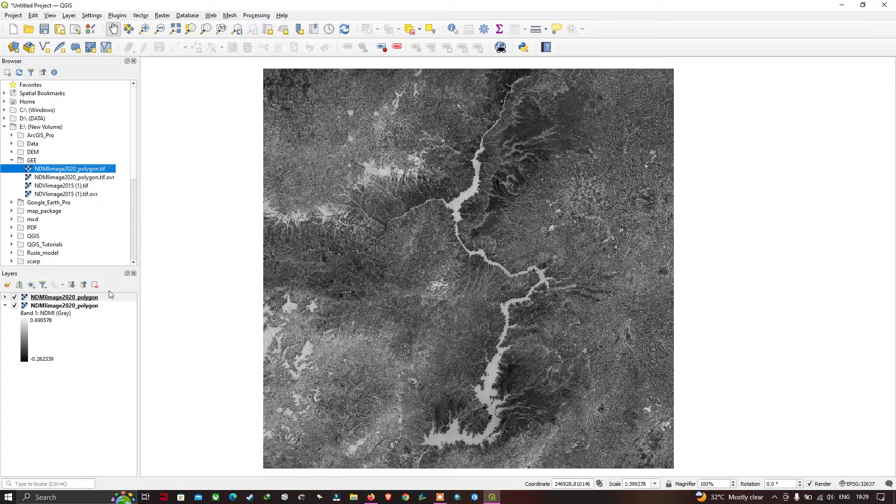
pyautogui.click(6, 306)
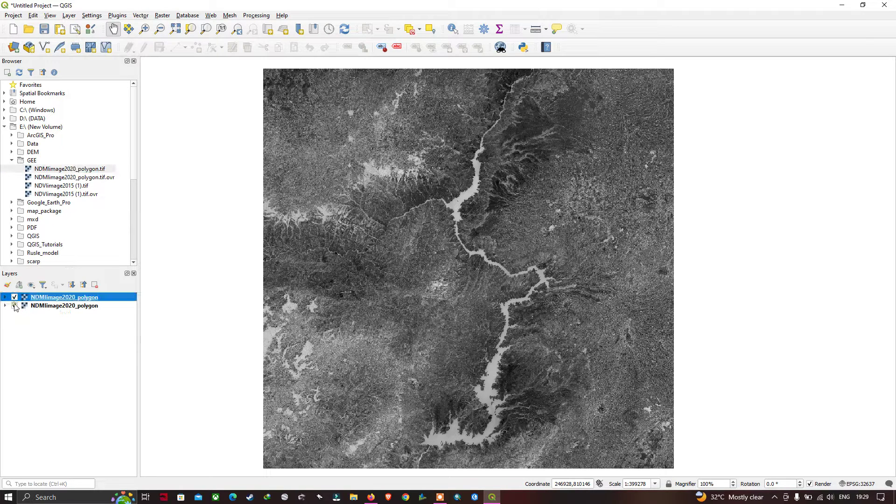
pyautogui.click(14, 306)
# - Close the Add Layer menu unused and switch to Firefox's 'usgs earth explorer' results
pyautogui.click(69, 15)
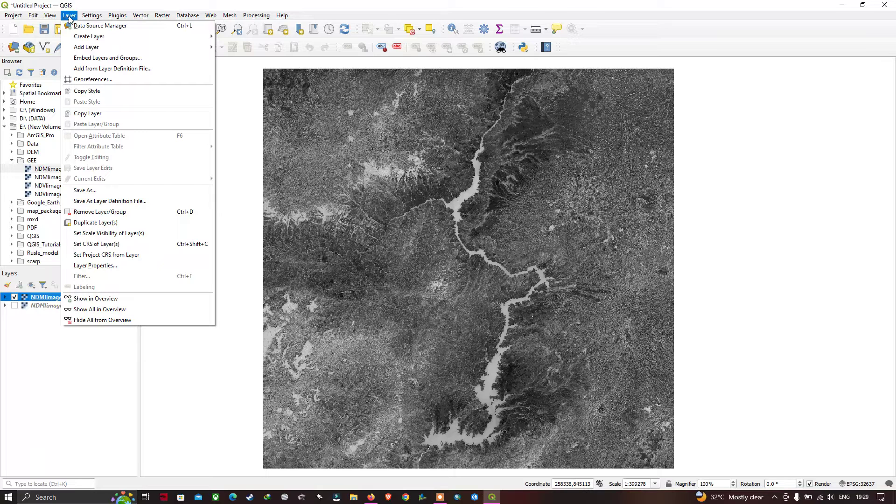
pyautogui.moveTo(212, 47)
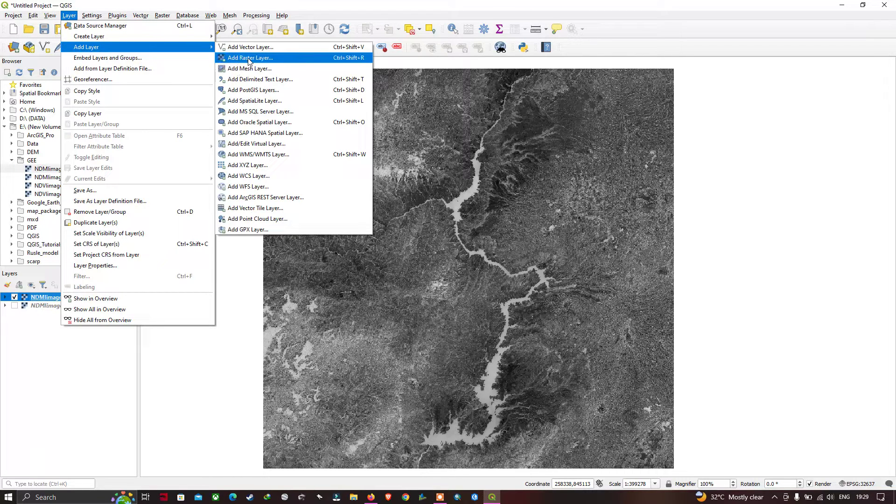
pyautogui.click(125, 6)
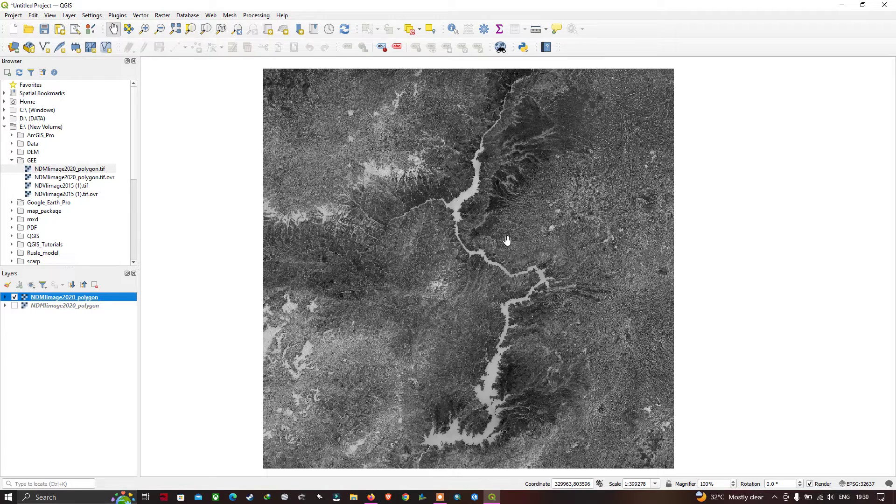
pyautogui.hotkey('alt', 'Tab')
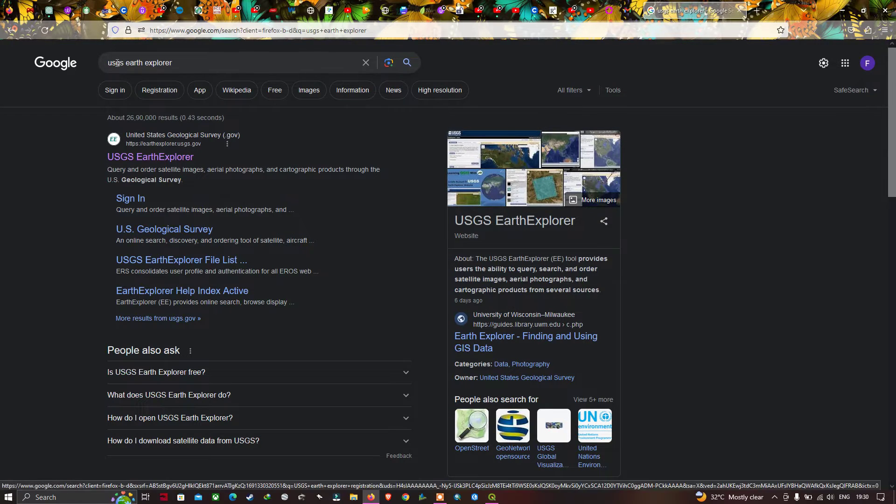
# - Open USGS EarthExplorer, zoom its map out to the whole United States, then return to QGIS
pyautogui.click(180, 162)
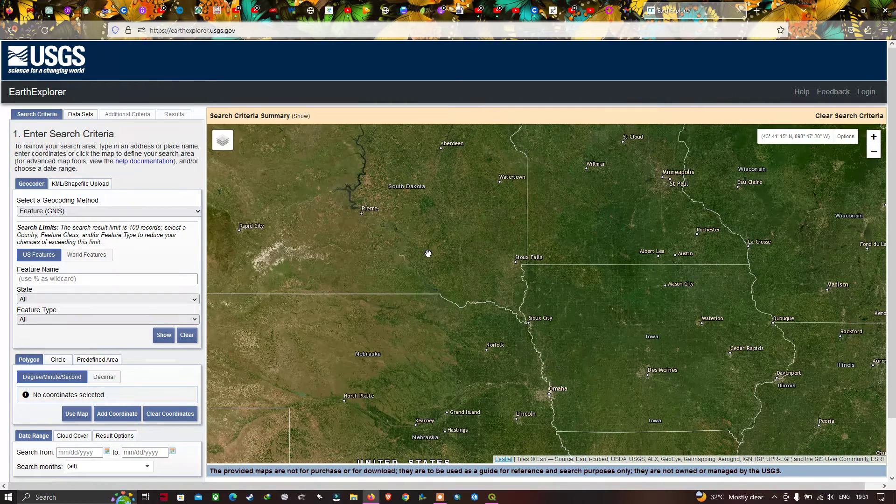
pyautogui.scroll(-1, 442, 259)
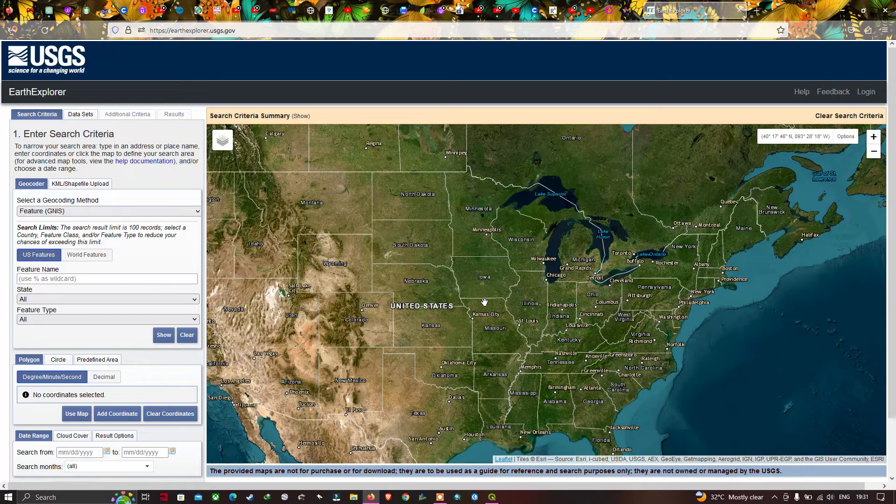
pyautogui.moveTo(484, 303); pyautogui.dragTo(483, 296)
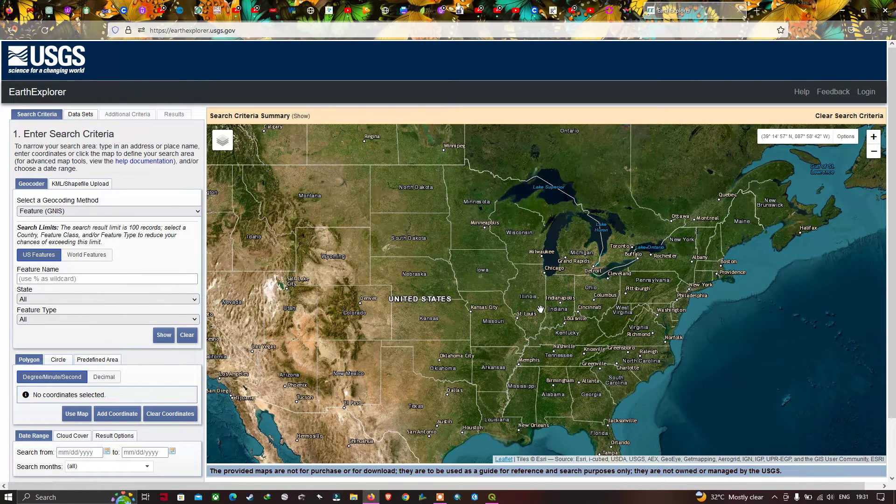
pyautogui.click(492, 497)
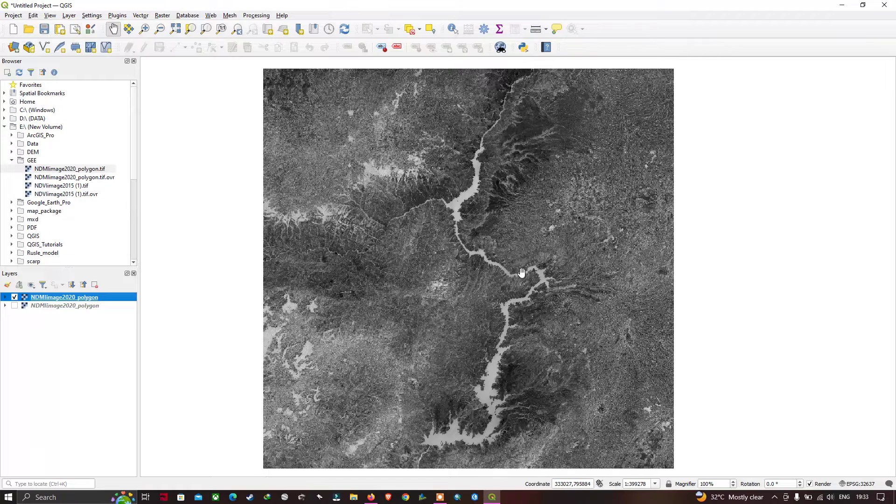
pyautogui.moveTo(525, 268); pyautogui.dragTo(514, 268)
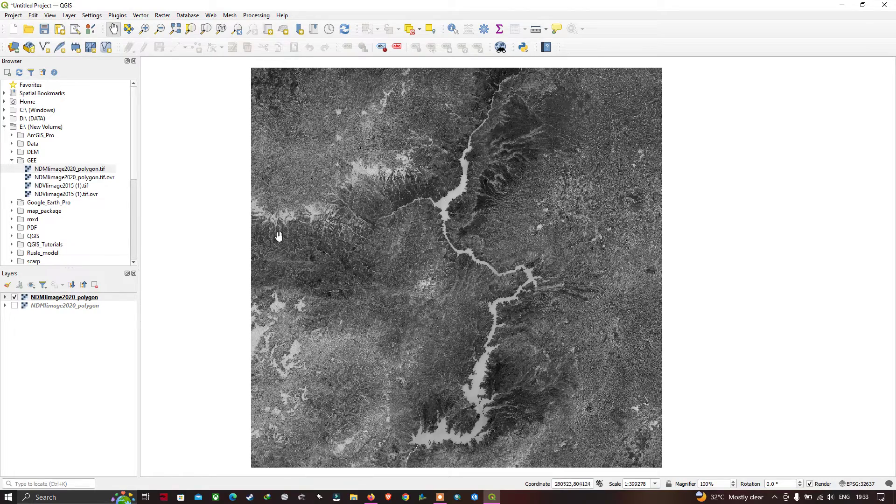
pyautogui.scroll(1, 320, 232)
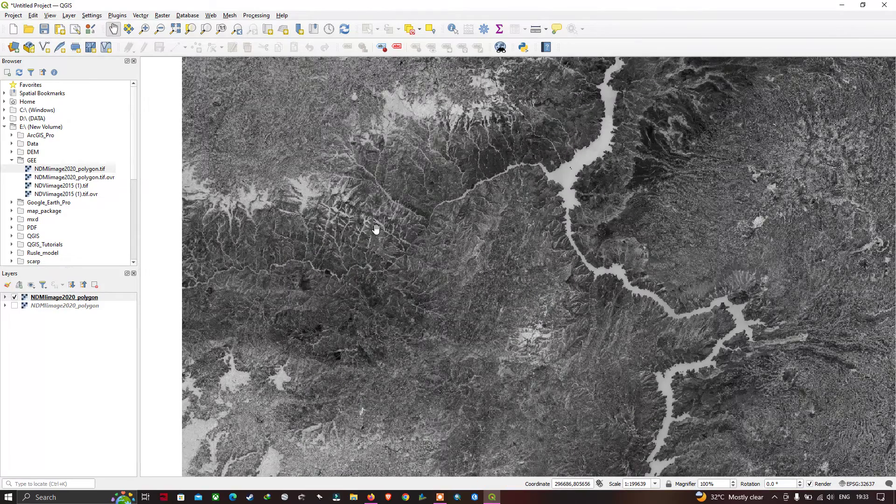
pyautogui.scroll(1, 369, 233)
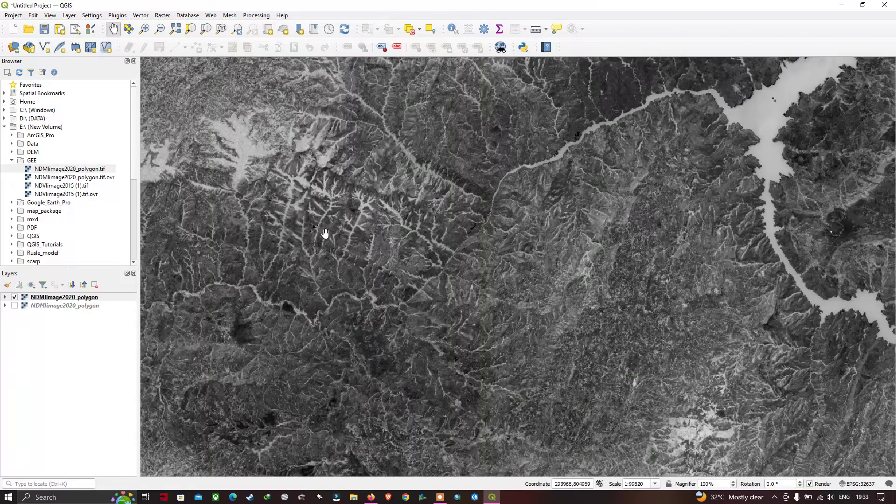
pyautogui.moveTo(323, 234); pyautogui.dragTo(377, 245)
pyautogui.moveTo(515, 223); pyautogui.dragTo(446, 260)
pyautogui.moveTo(746, 120); pyautogui.dragTo(582, 204)
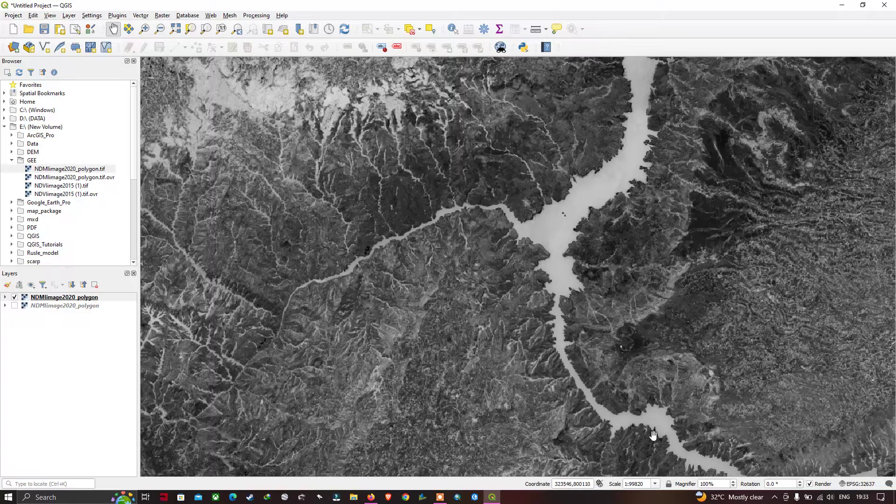
pyautogui.moveTo(647, 428); pyautogui.dragTo(577, 341)
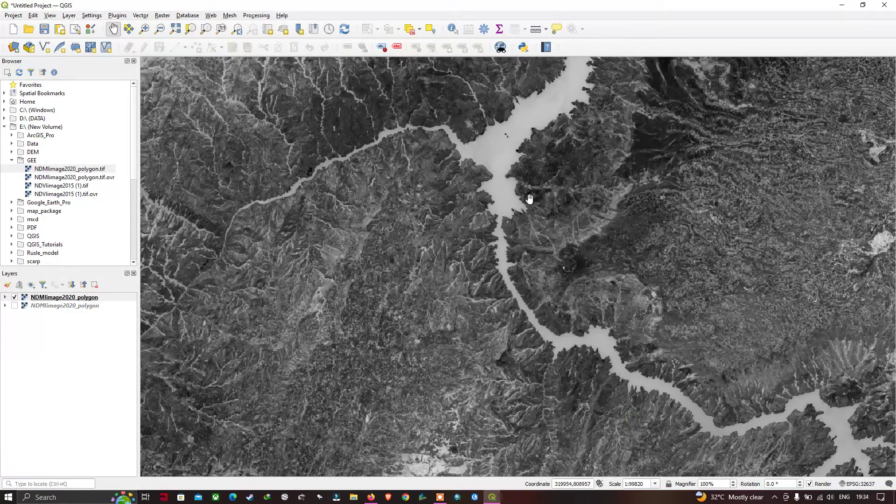
pyautogui.moveTo(591, 203); pyautogui.dragTo(514, 220)
pyautogui.moveTo(471, 141); pyautogui.dragTo(503, 180)
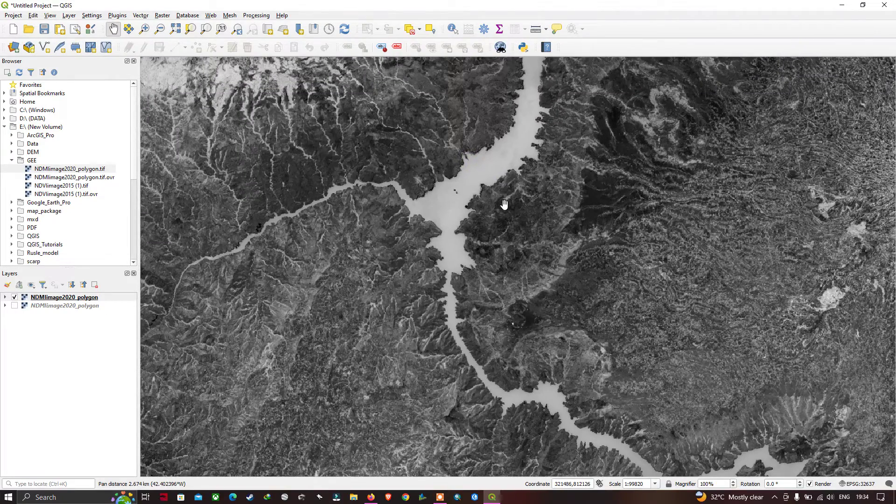
pyautogui.moveTo(539, 184); pyautogui.dragTo(523, 254)
pyautogui.scroll(6, 374, 194)
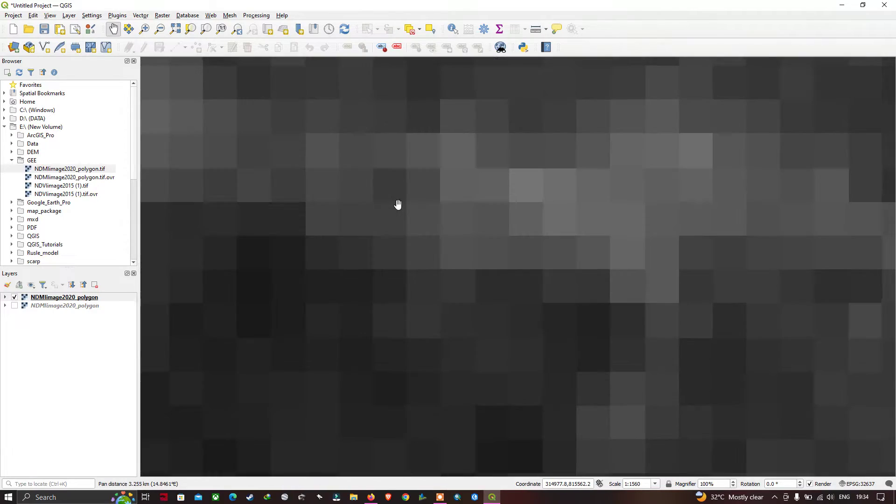
pyautogui.scroll(-5, 398, 205)
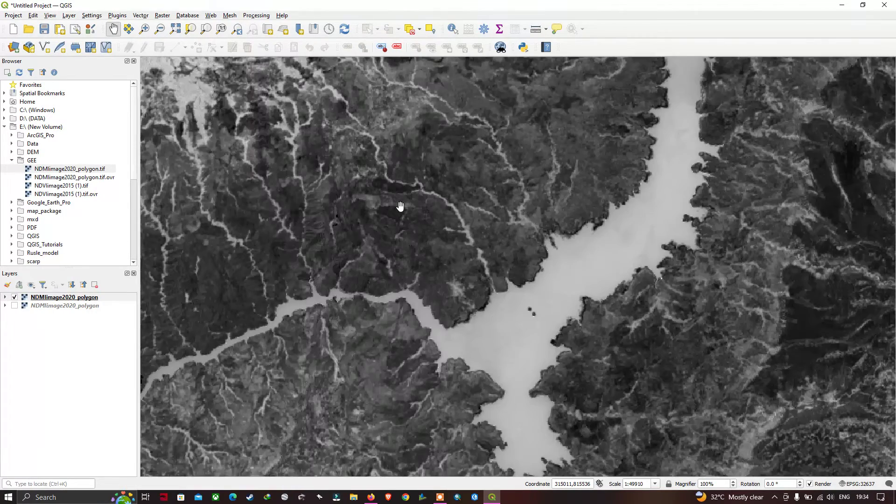
pyautogui.scroll(4, 414, 219)
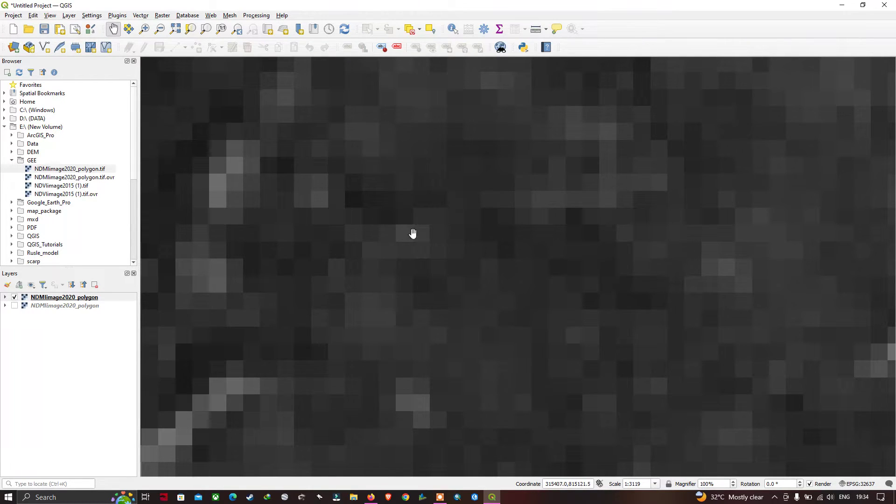
pyautogui.scroll(-4, 443, 208)
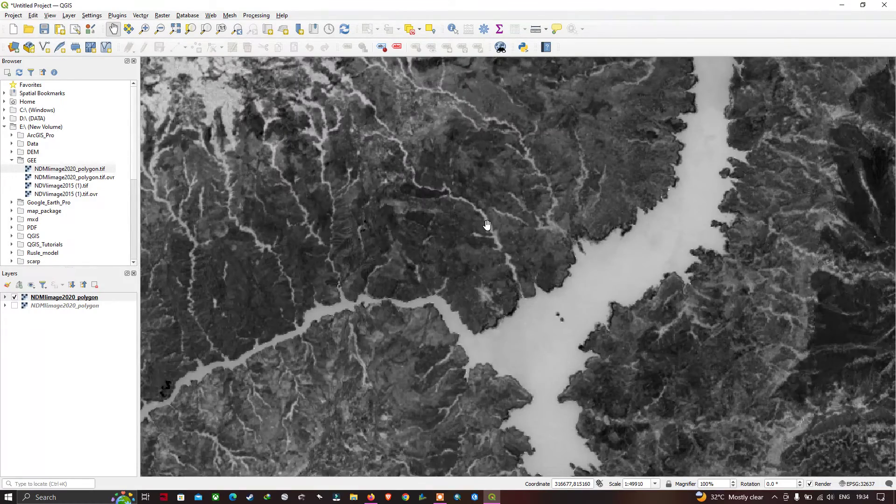
pyautogui.scroll(-3, 487, 225)
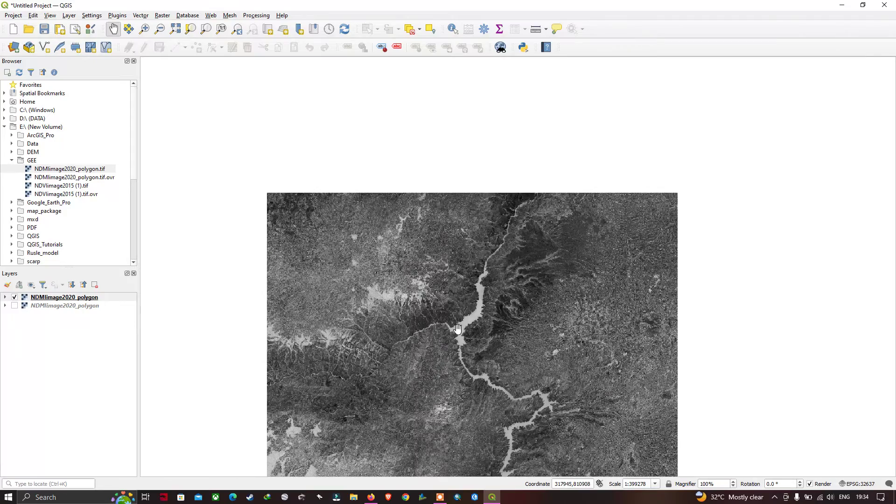
pyautogui.moveTo(457, 329); pyautogui.dragTo(424, 228)
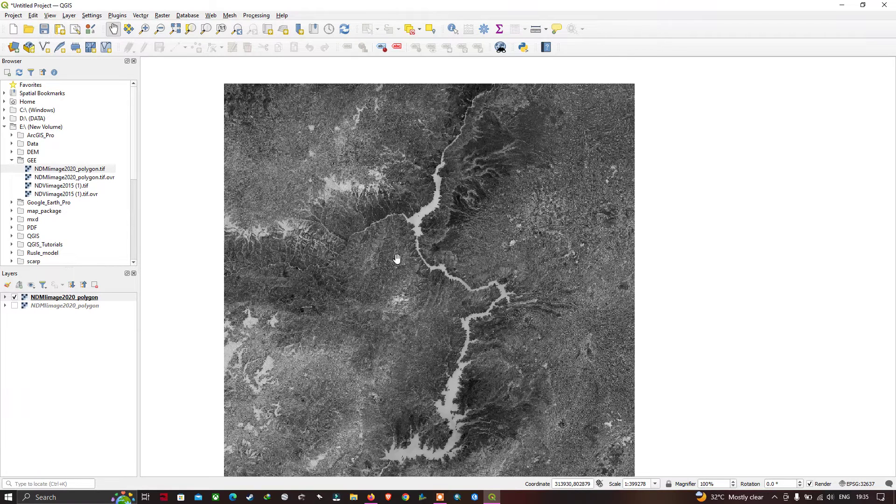
pyautogui.moveTo(418, 255); pyautogui.dragTo(414, 243)
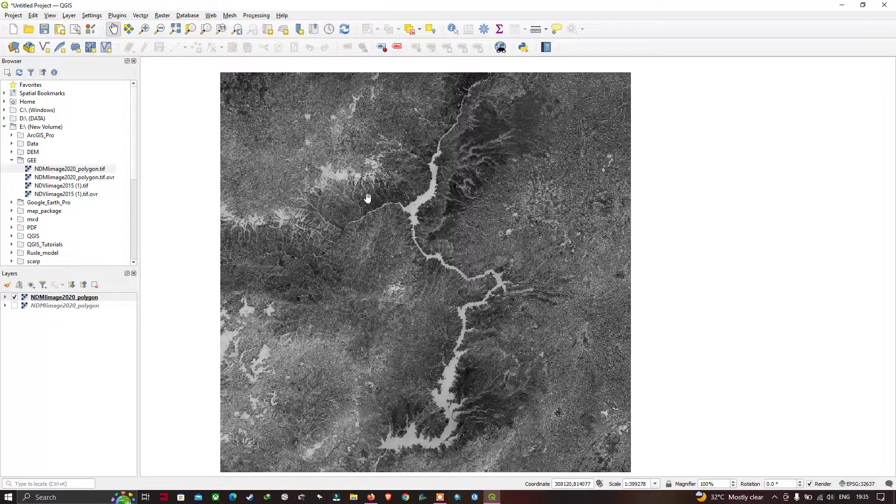
# - Inspect the raster cells, then delete the hidden duplicate NDMIimage2020_polygon layer
pyautogui.scroll(1, 379, 217)
pyautogui.scroll(5, 404, 234)
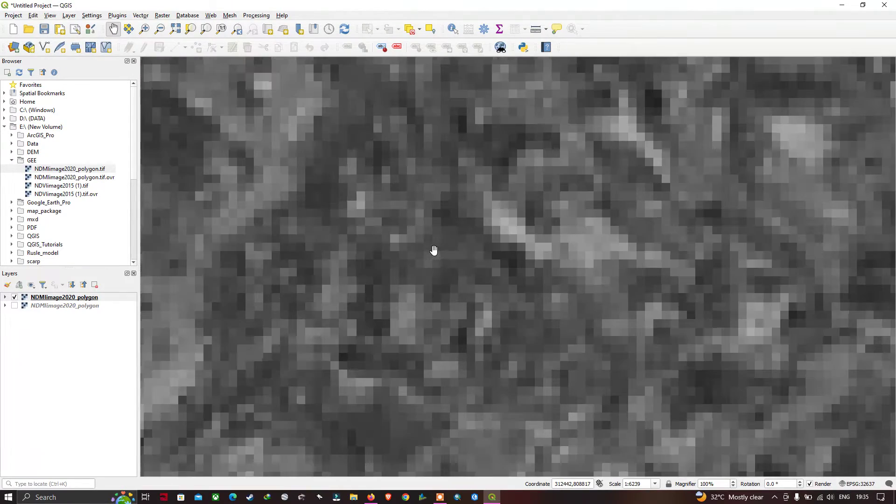
pyautogui.scroll(1, 448, 254)
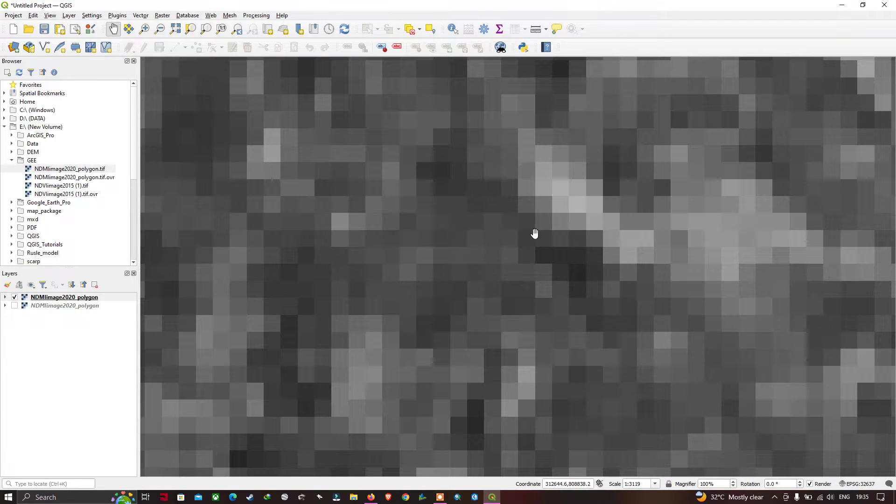
pyautogui.scroll(-4, 537, 243)
pyautogui.scroll(-2, 540, 244)
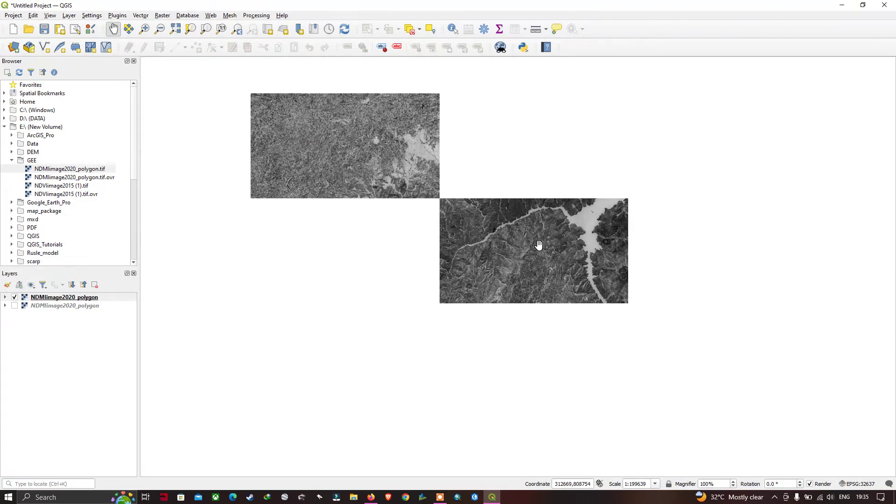
pyautogui.scroll(7, 475, 308)
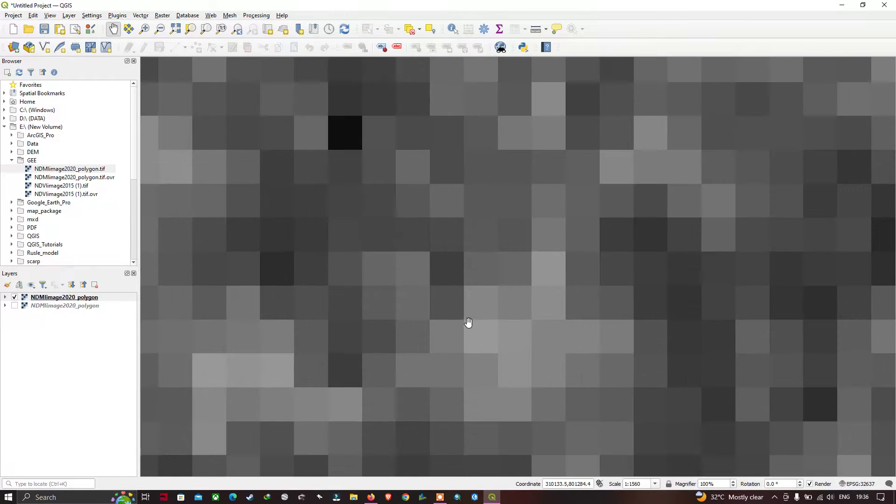
pyautogui.moveTo(447, 336); pyautogui.dragTo(395, 337)
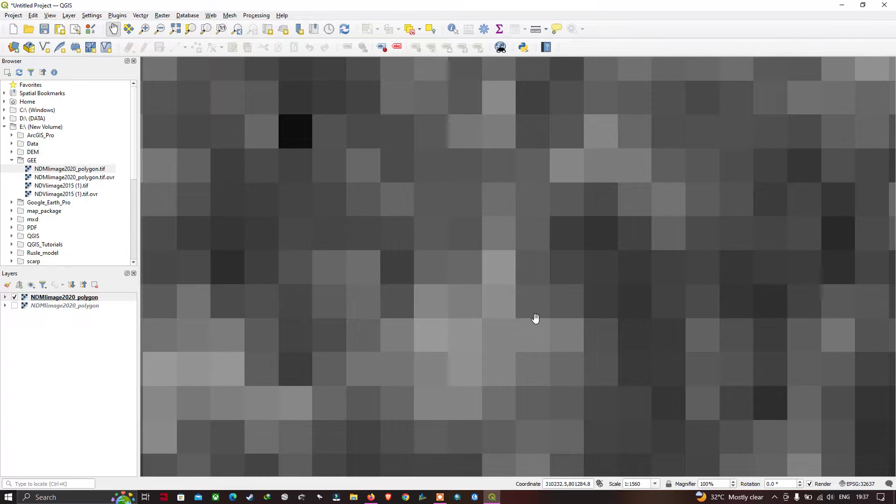
pyautogui.moveTo(534, 316); pyautogui.dragTo(509, 320)
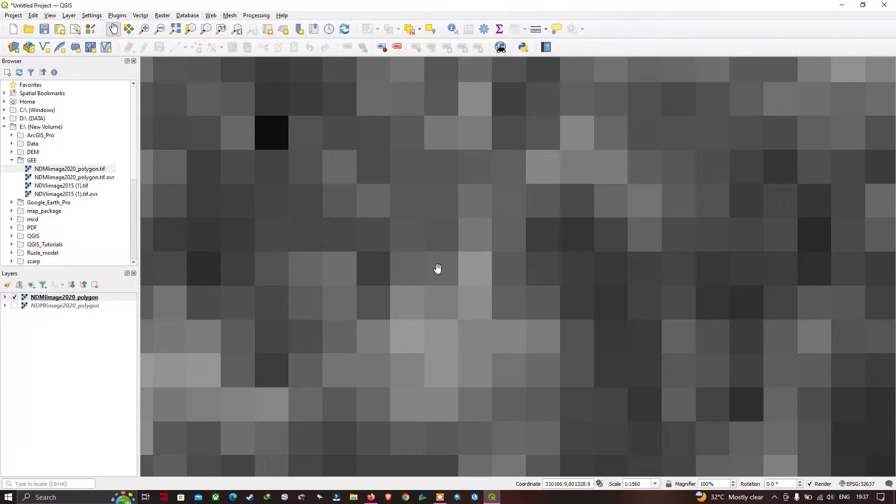
pyautogui.scroll(-1, 438, 268)
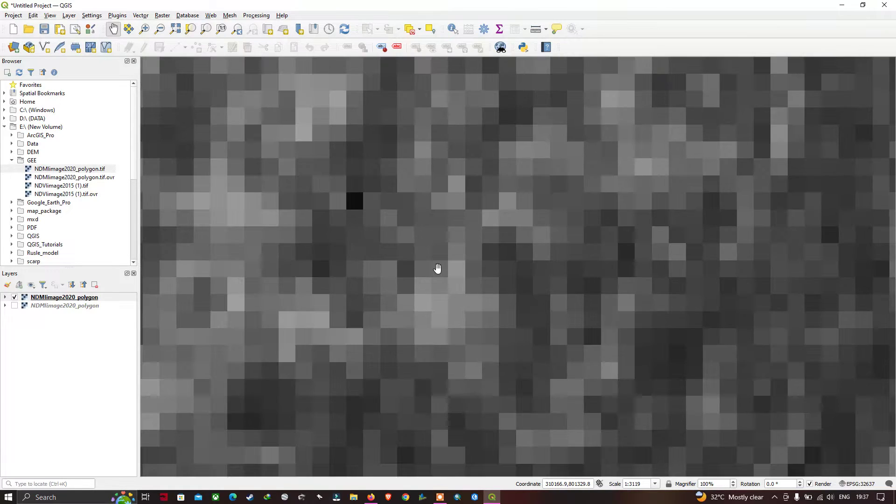
pyautogui.scroll(-4, 438, 268)
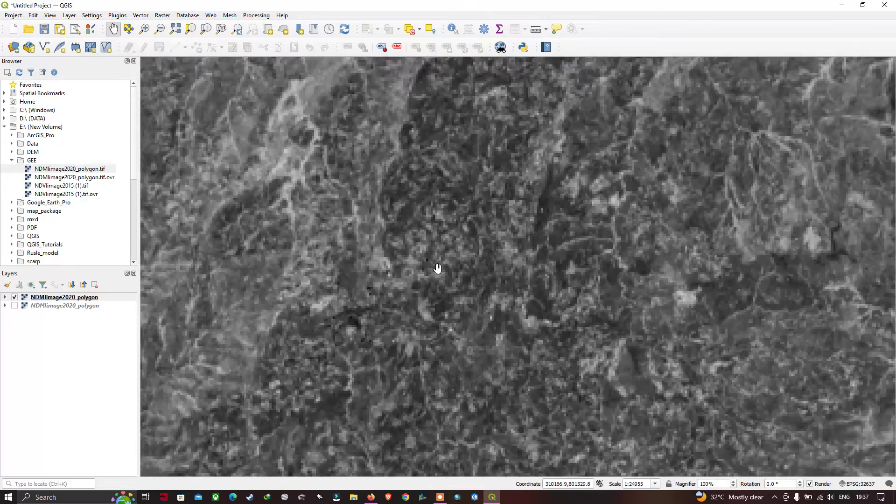
pyautogui.scroll(-2, 437, 268)
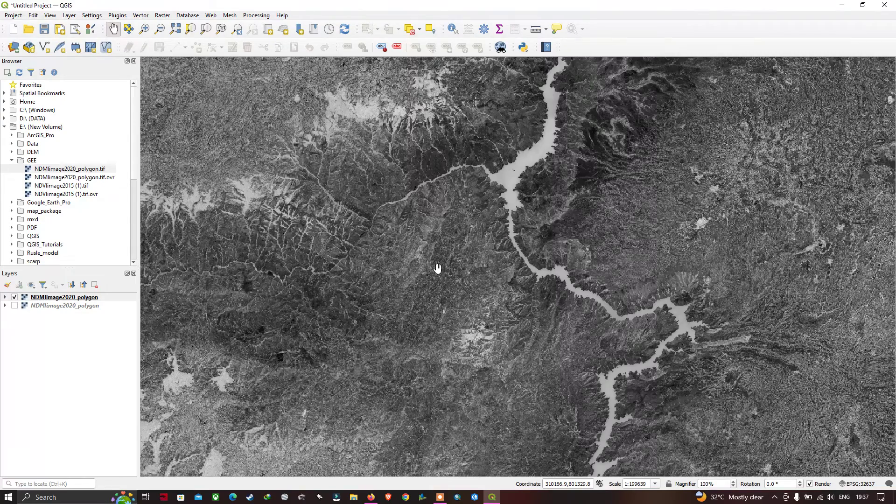
pyautogui.hotkey('ctrl', 'd')
pyautogui.scroll(-1, 506, 294)
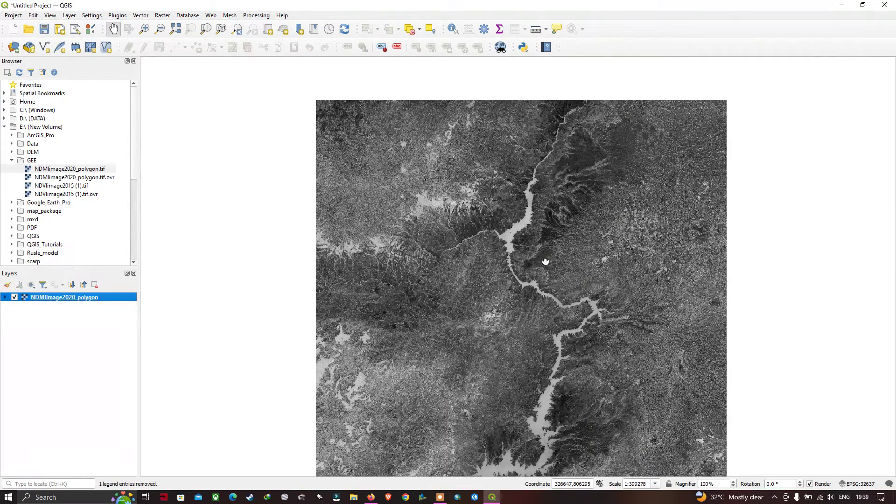
pyautogui.moveTo(545, 262); pyautogui.dragTo(484, 236)
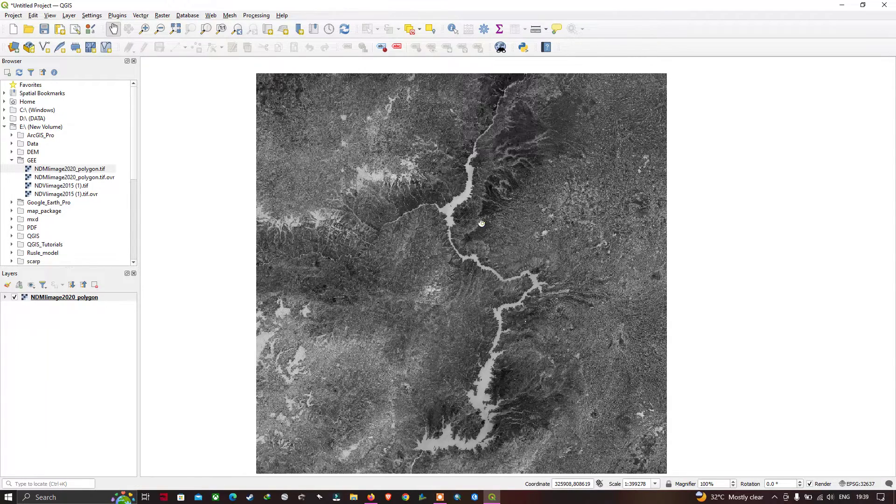
pyautogui.click(481, 223)
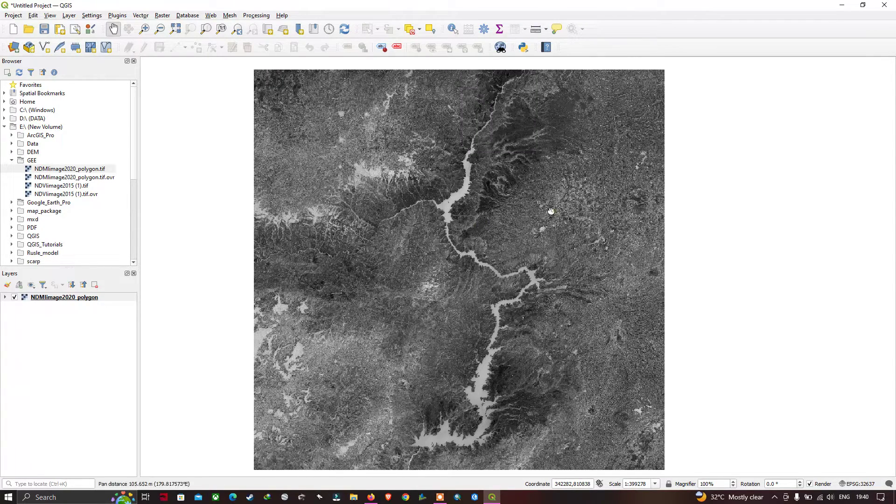
pyautogui.moveTo(552, 211); pyautogui.dragTo(545, 209)
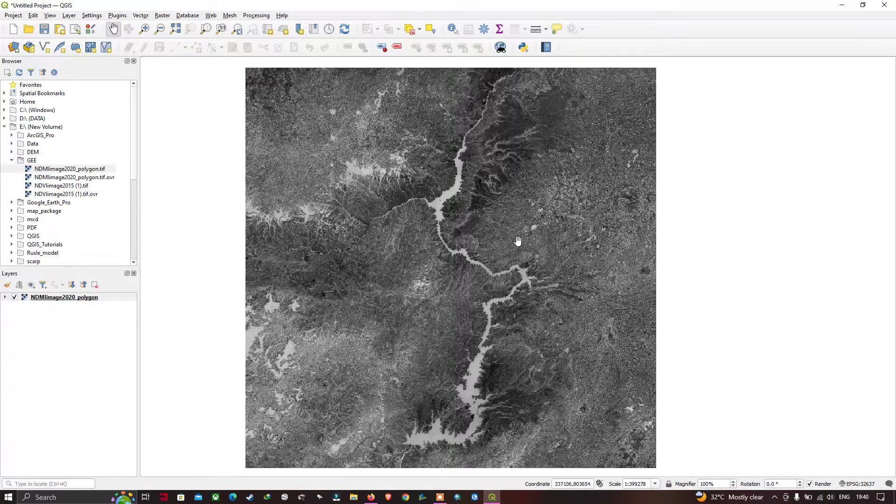
pyautogui.moveTo(520, 240); pyautogui.dragTo(495, 240)
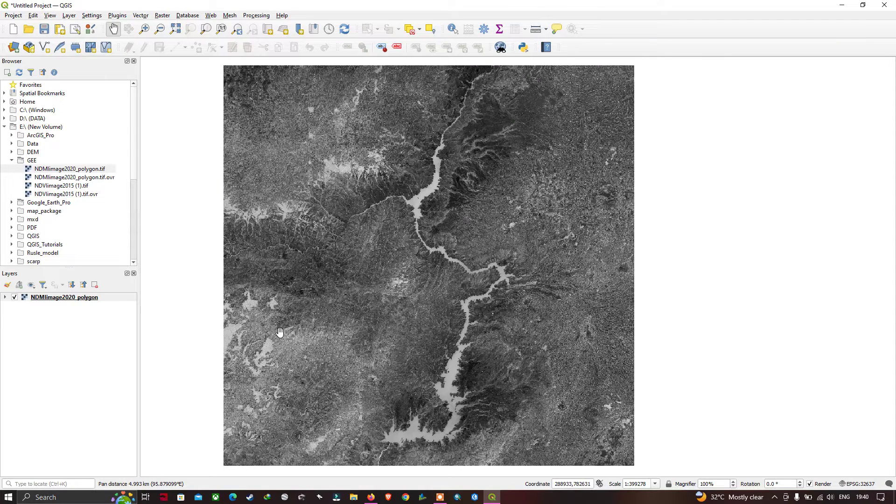
pyautogui.click(62, 299)
# - Set the NDMI layer's symbology to Singleband pseudocolor with the Turbo colour ramp and apply it
pyautogui.doubleClick(63, 299)
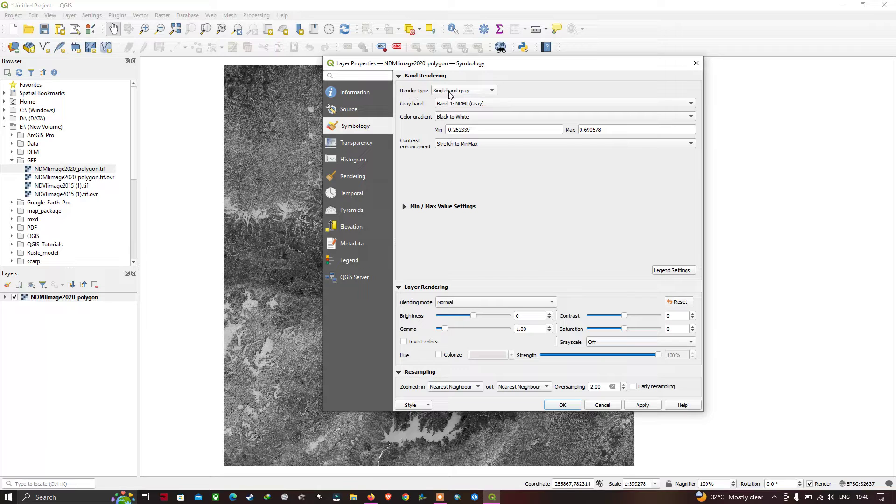
pyautogui.click(492, 92)
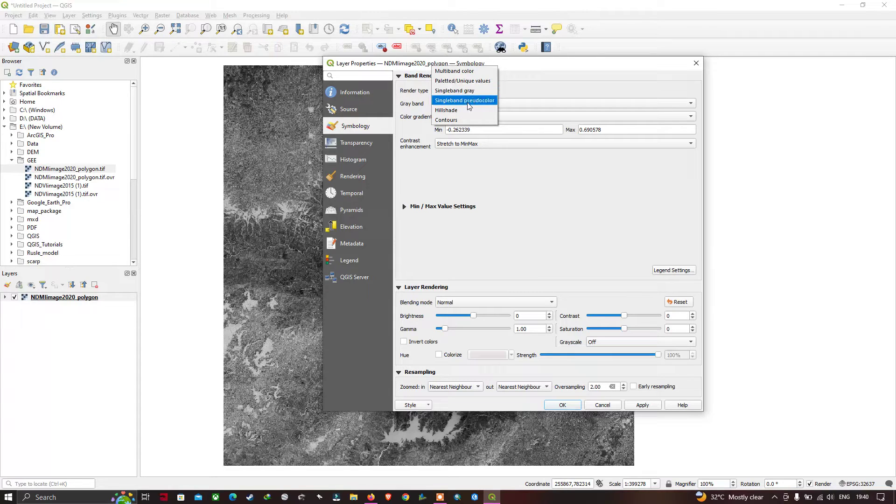
pyautogui.click(482, 105)
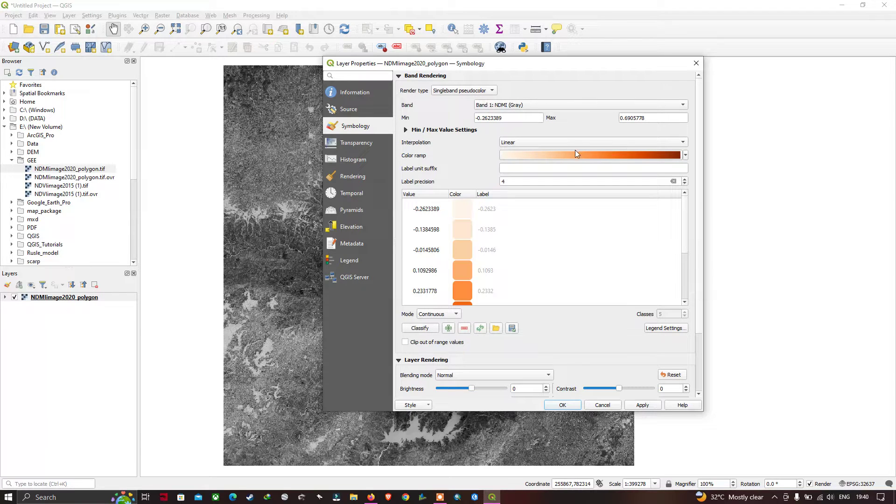
pyautogui.click(685, 156)
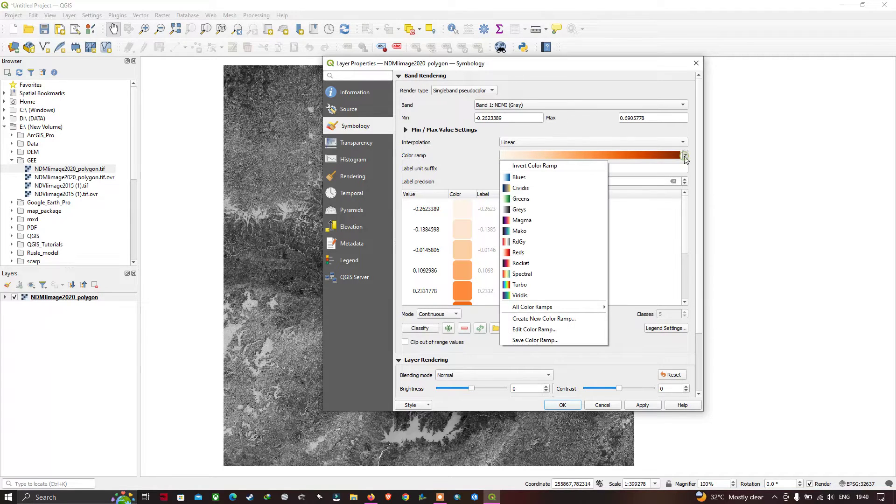
pyautogui.click(522, 285)
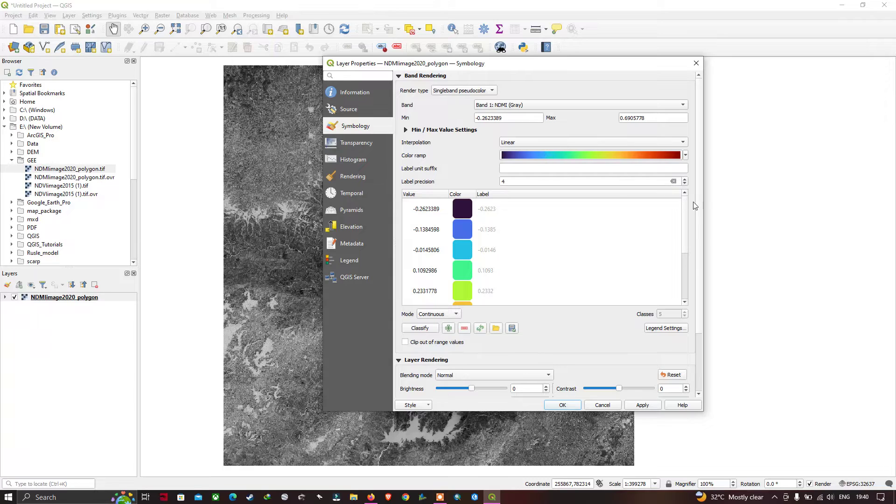
pyautogui.click(639, 405)
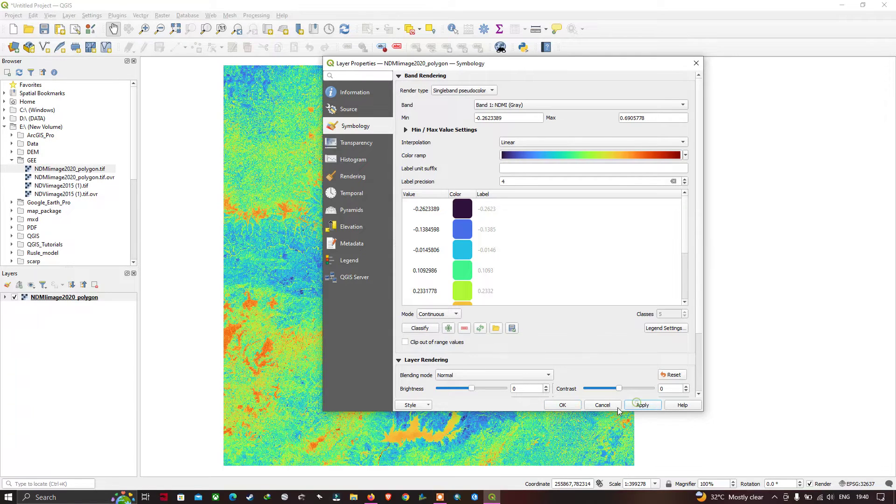
pyautogui.click(564, 406)
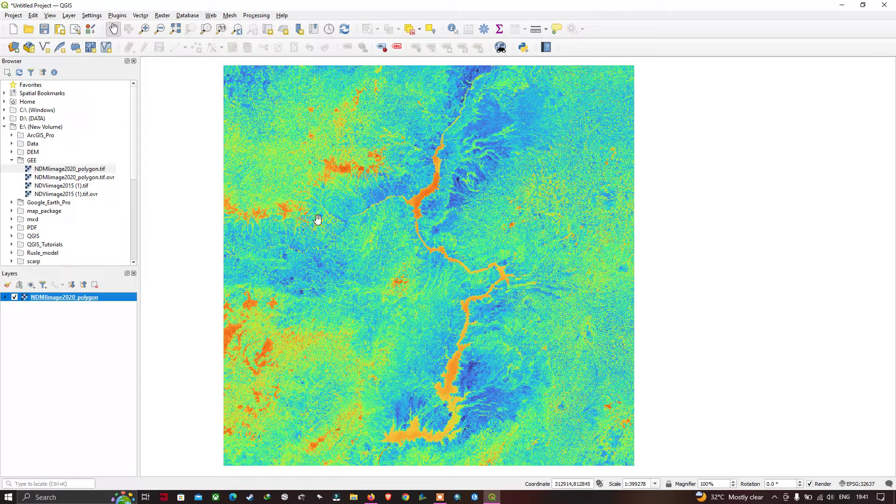
# - Expand the NDMIimage2020_polygon layer to show its Band 1 legend from -0.262339 to 0.690578
pyautogui.click(5, 297)
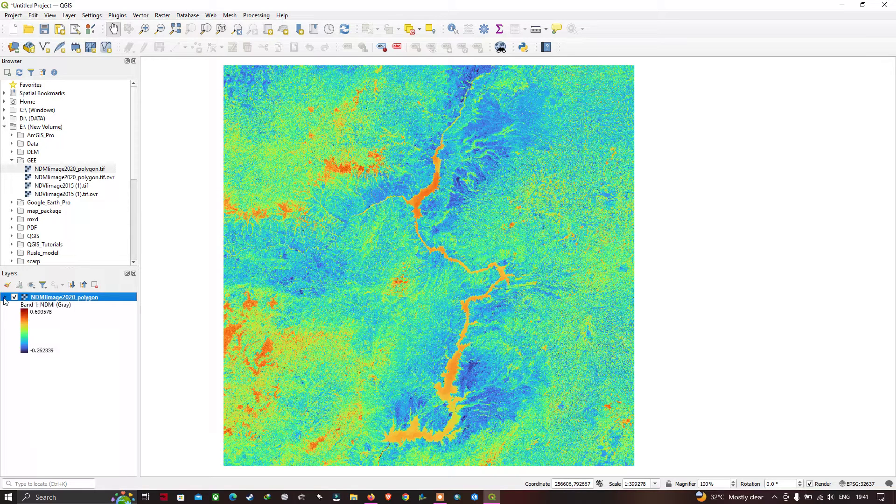